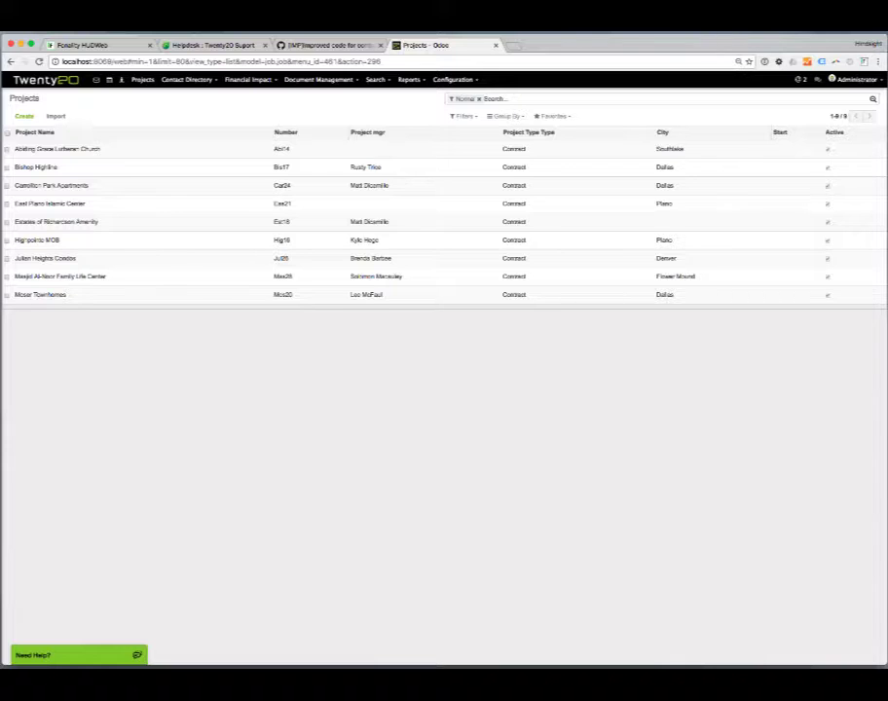
Step: Open the approved contract of the Highpointe MOB project
click(239, 80)
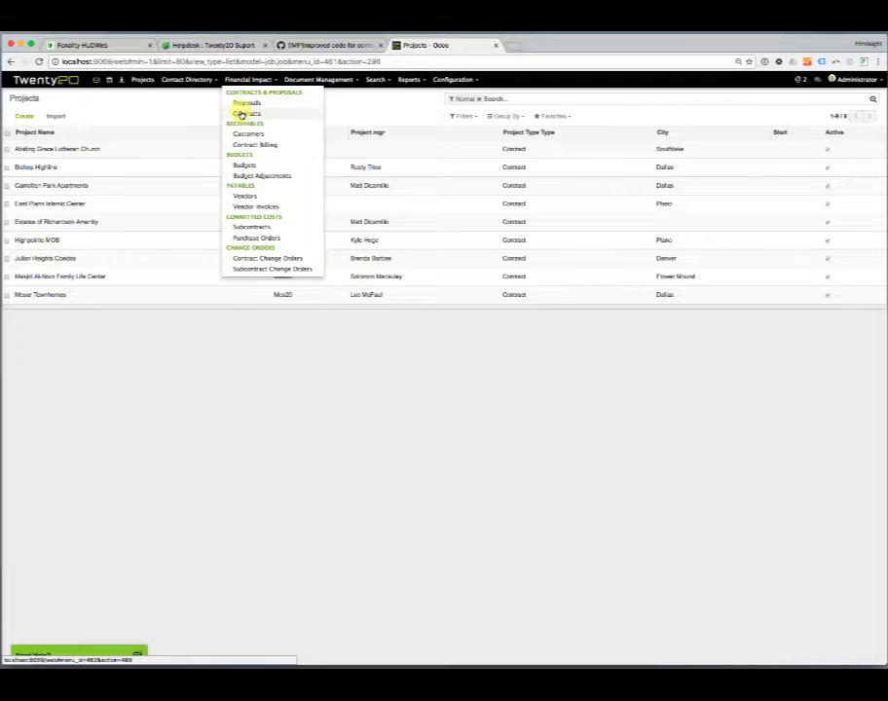
click(105, 109)
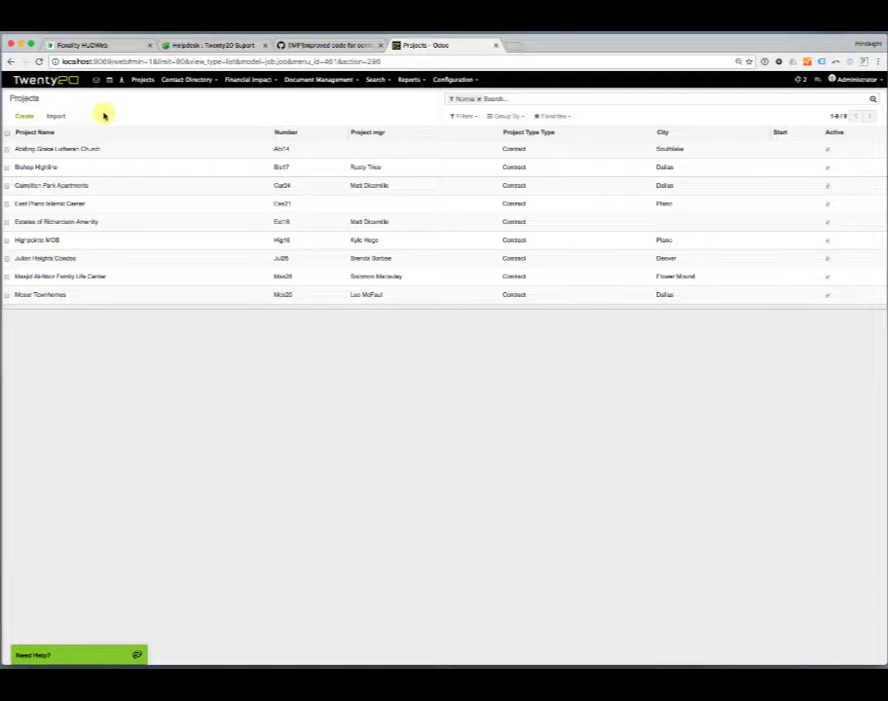
click(43, 241)
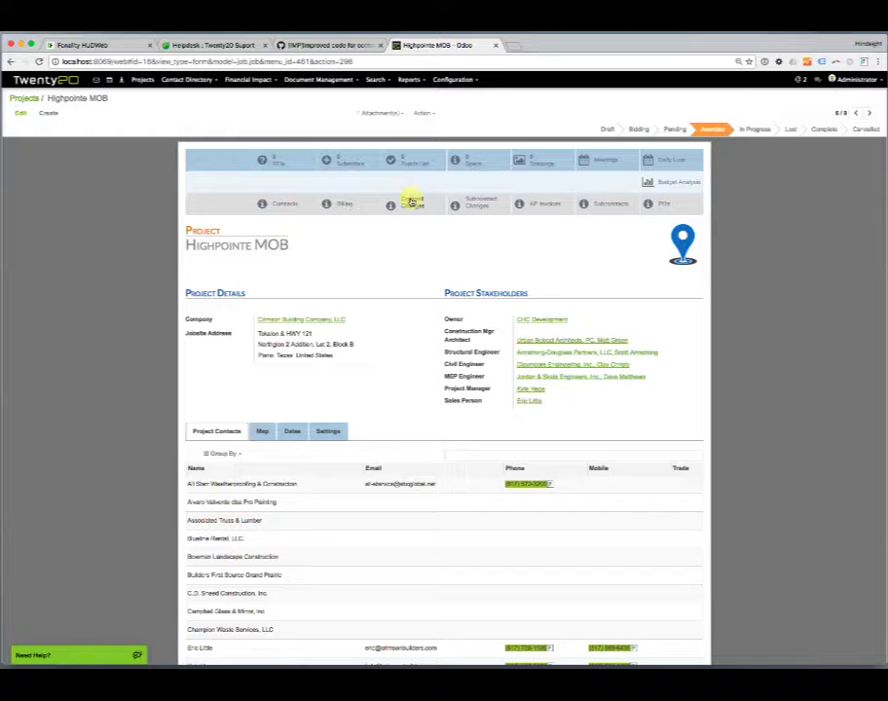
click(285, 204)
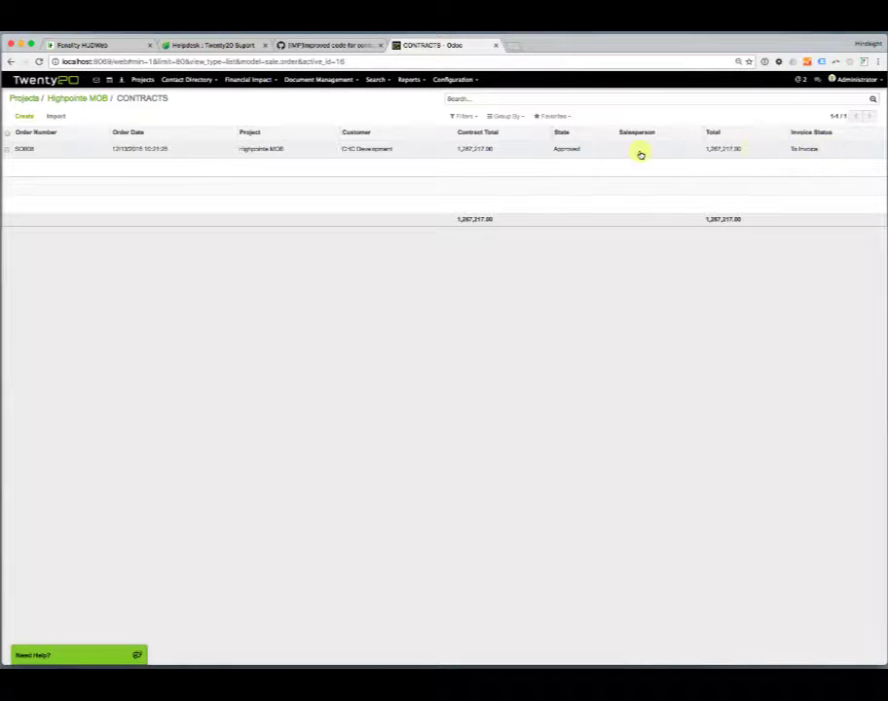
click(573, 151)
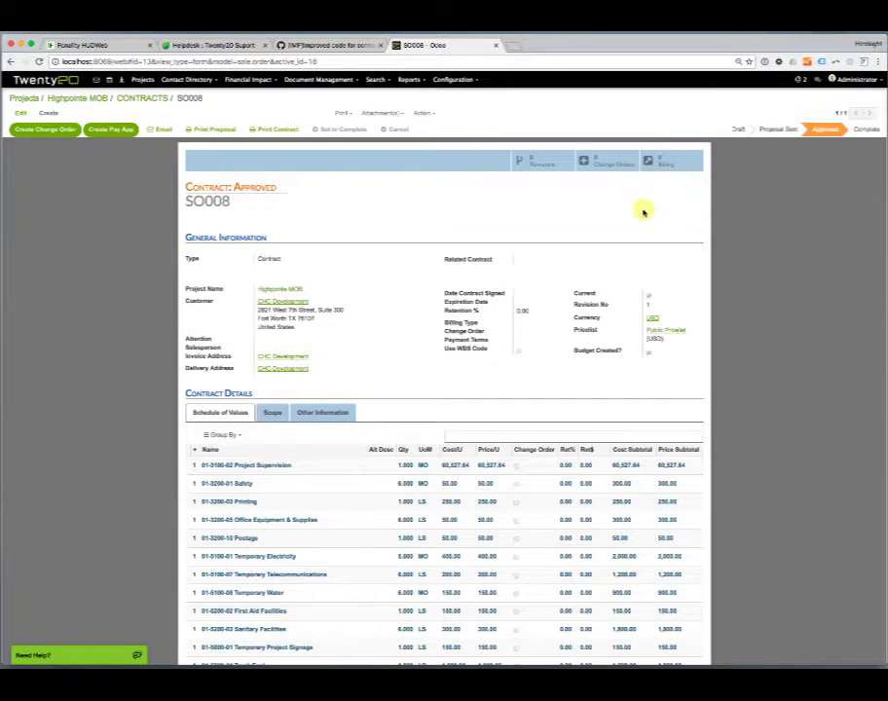
Step: Examine the contract's schedule of values, including the line items, the Change Order column and the price subtotals
scroll(604, 265, down, 2)
scroll(584, 297, down, 5)
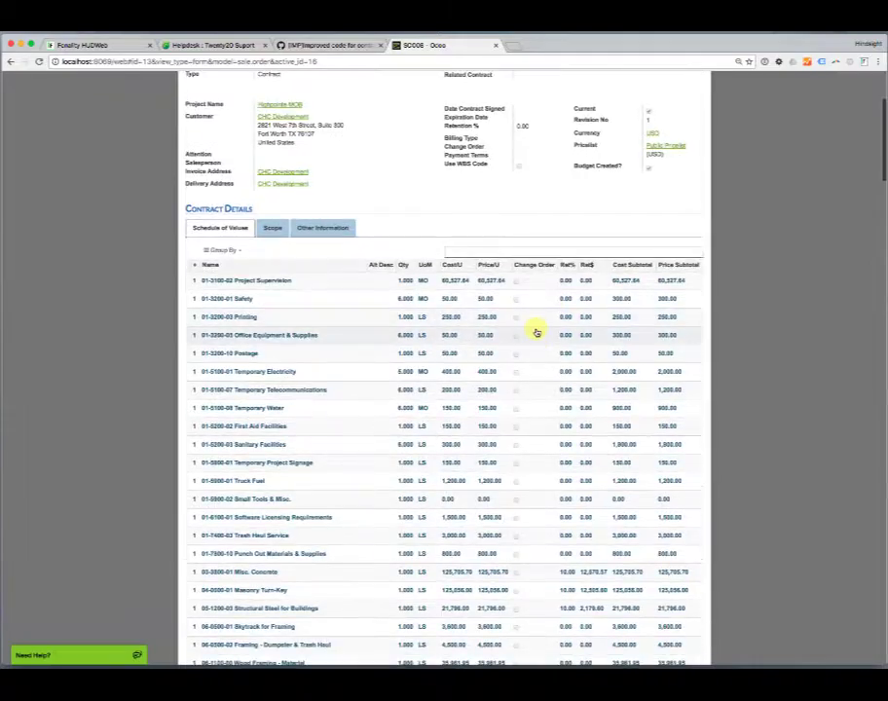
scroll(536, 333, down, 3)
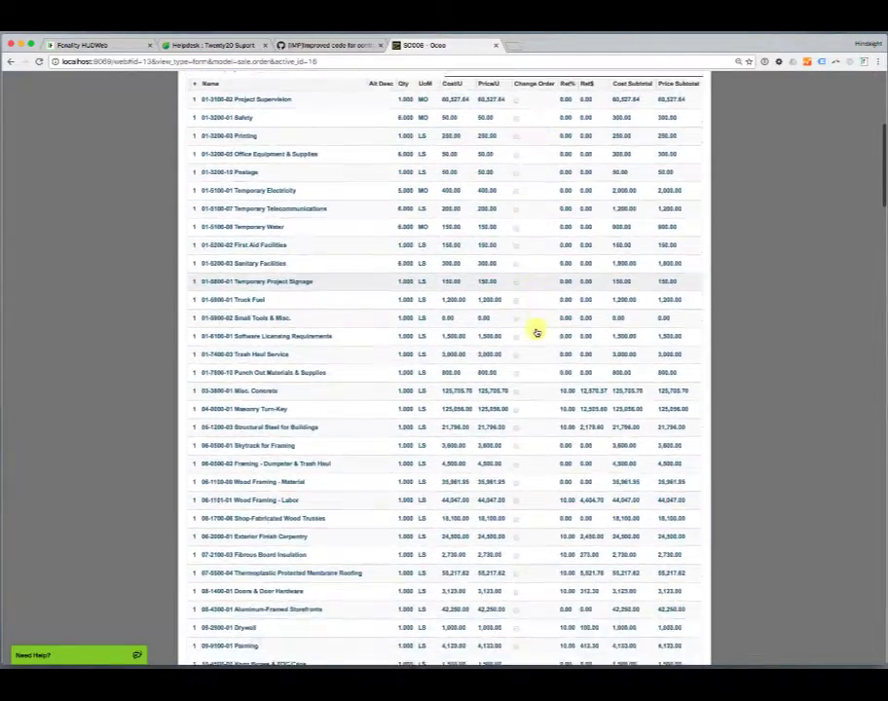
scroll(535, 333, down, 5)
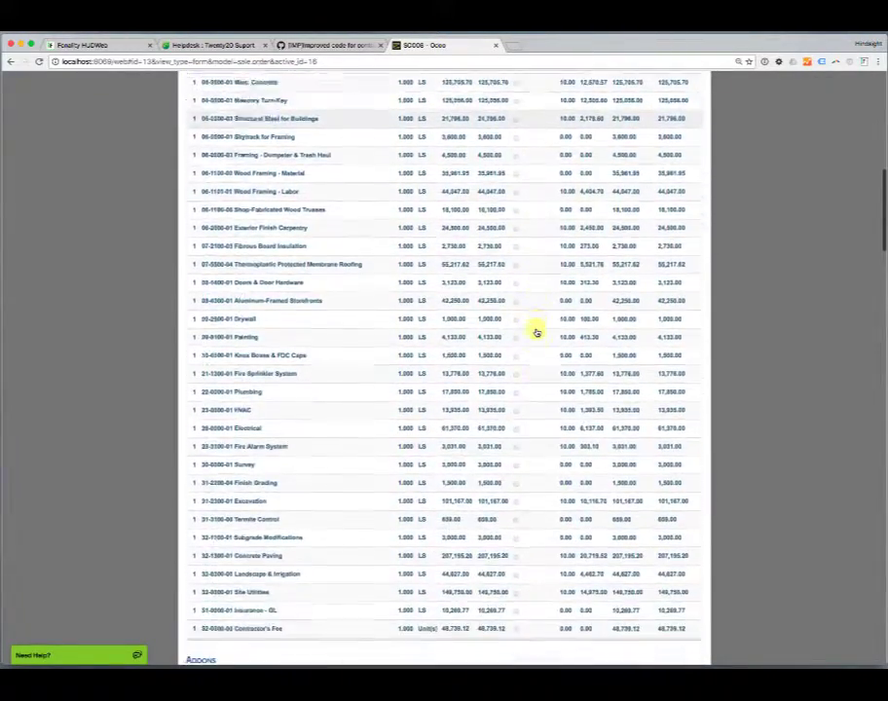
scroll(535, 333, up, 10)
scroll(536, 333, up, 4)
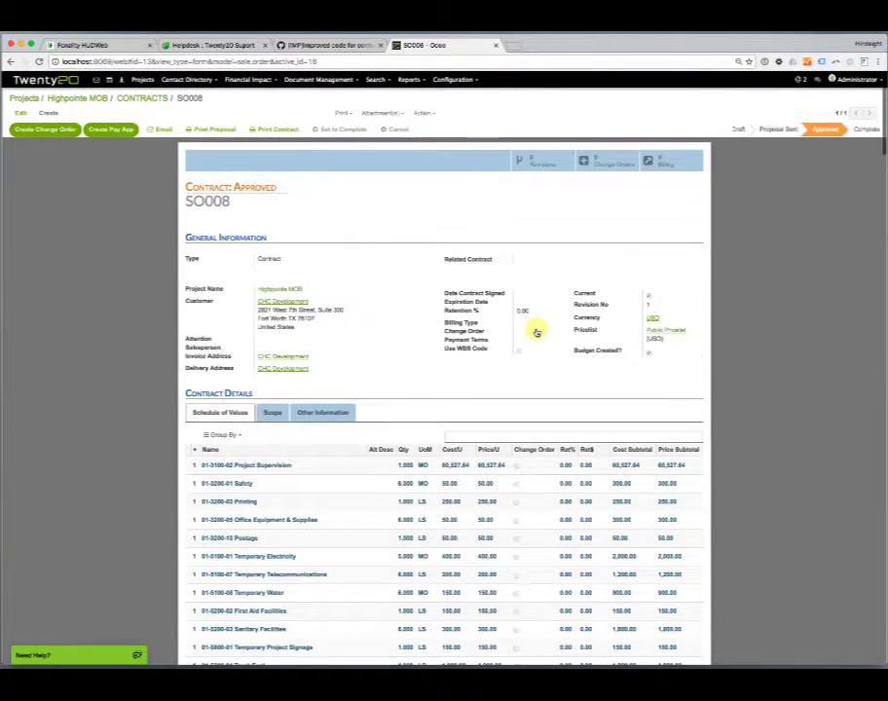
scroll(531, 446, down, 1)
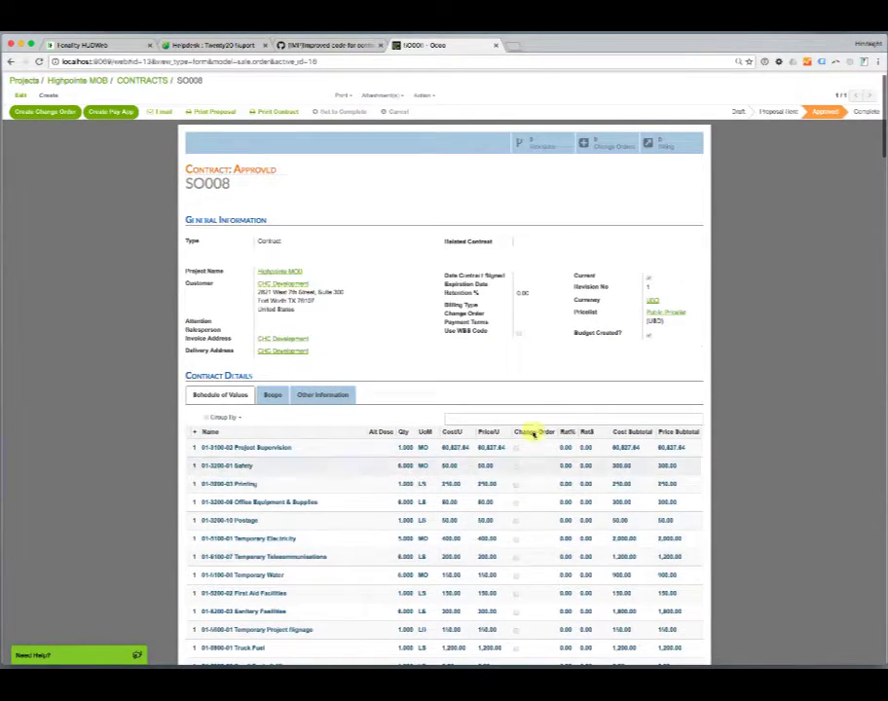
scroll(539, 382, down, 2)
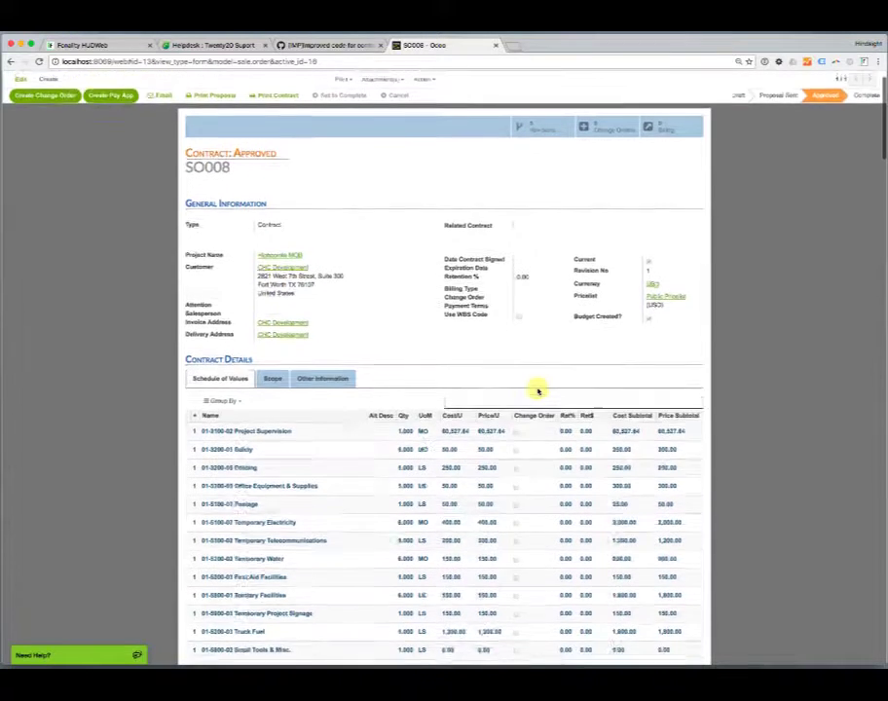
scroll(529, 394, down, 1)
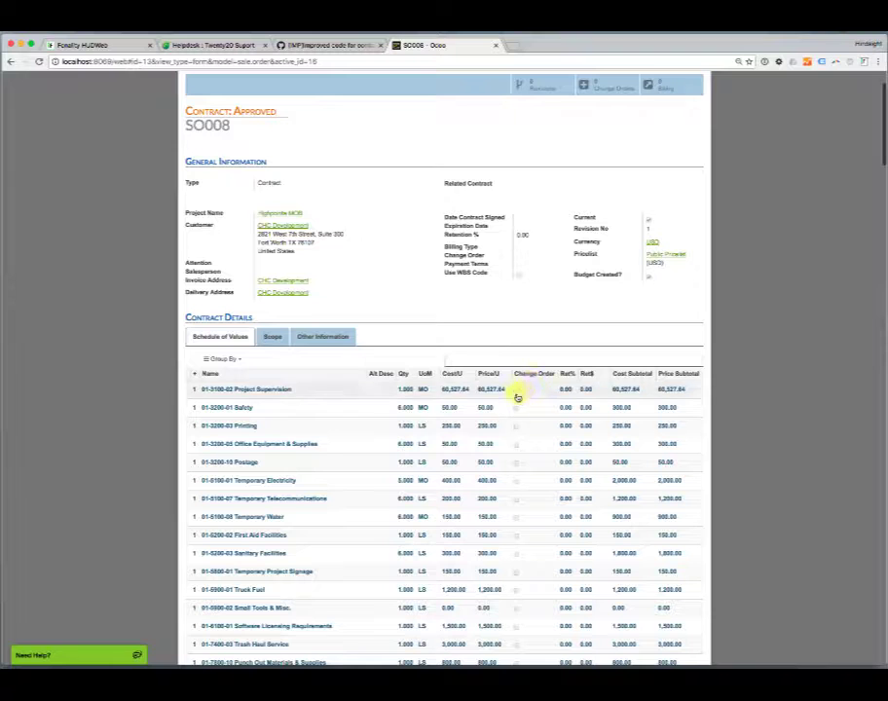
scroll(528, 409, down, 1)
scroll(530, 416, down, 3)
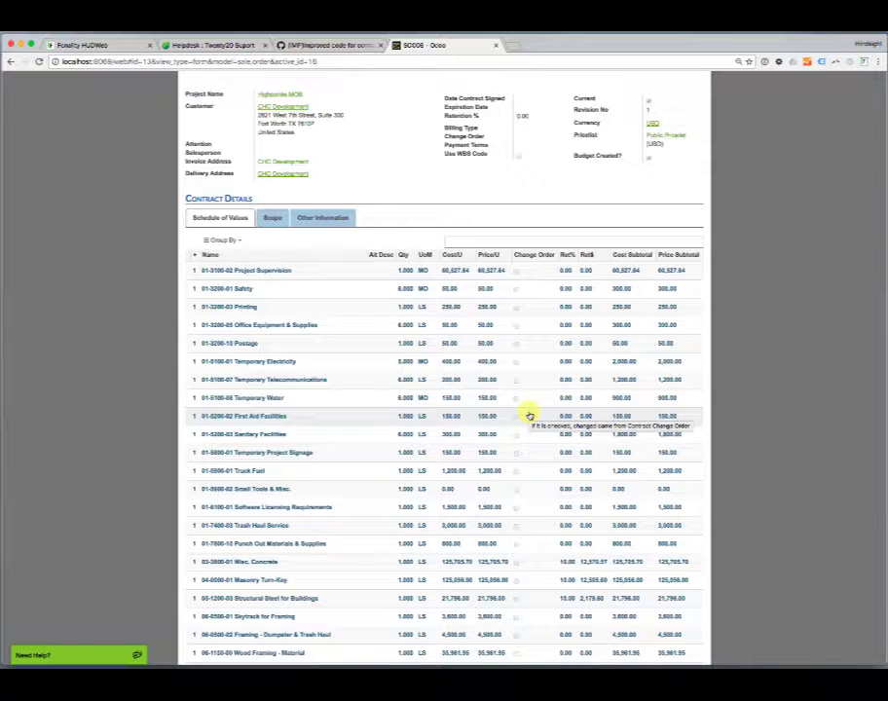
scroll(530, 416, down, 4)
scroll(532, 409, up, 8)
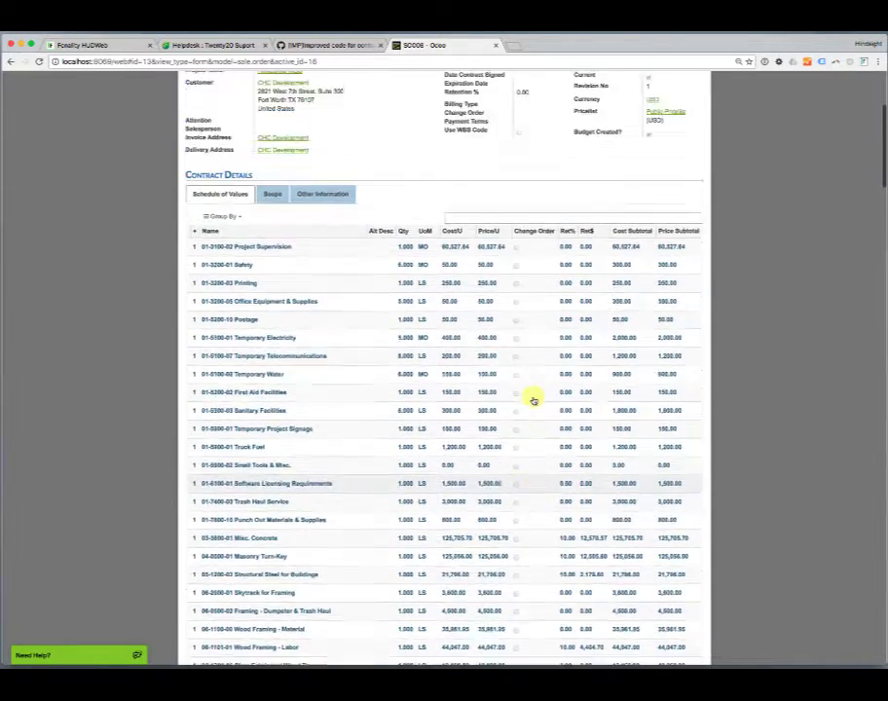
scroll(534, 400, up, 1)
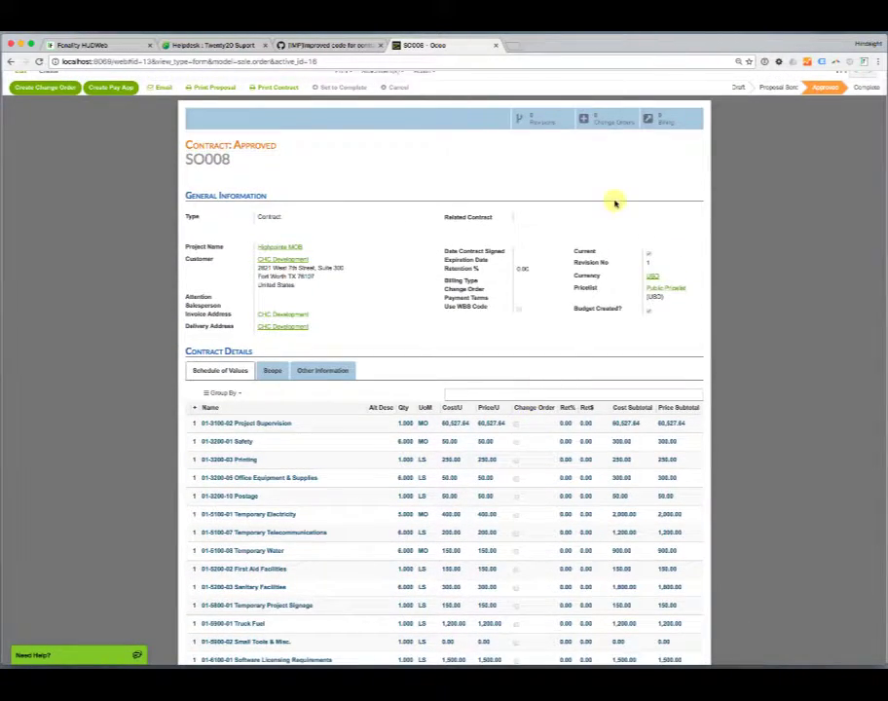
Step: Create a change order for the contract and set the unit price of the 01-3100-02 Project Supervision line to 20000
click(606, 121)
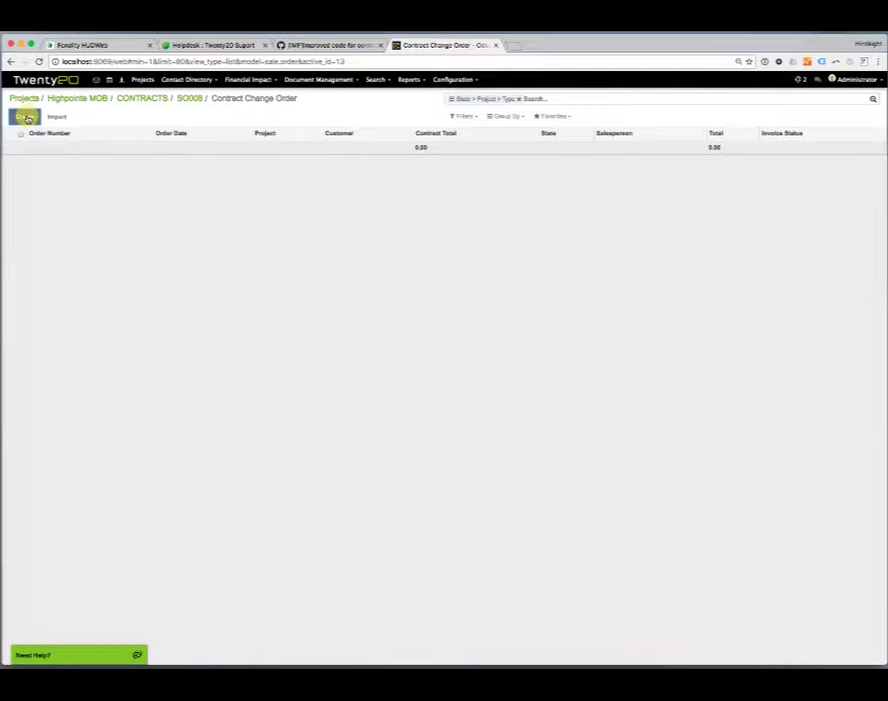
click(25, 116)
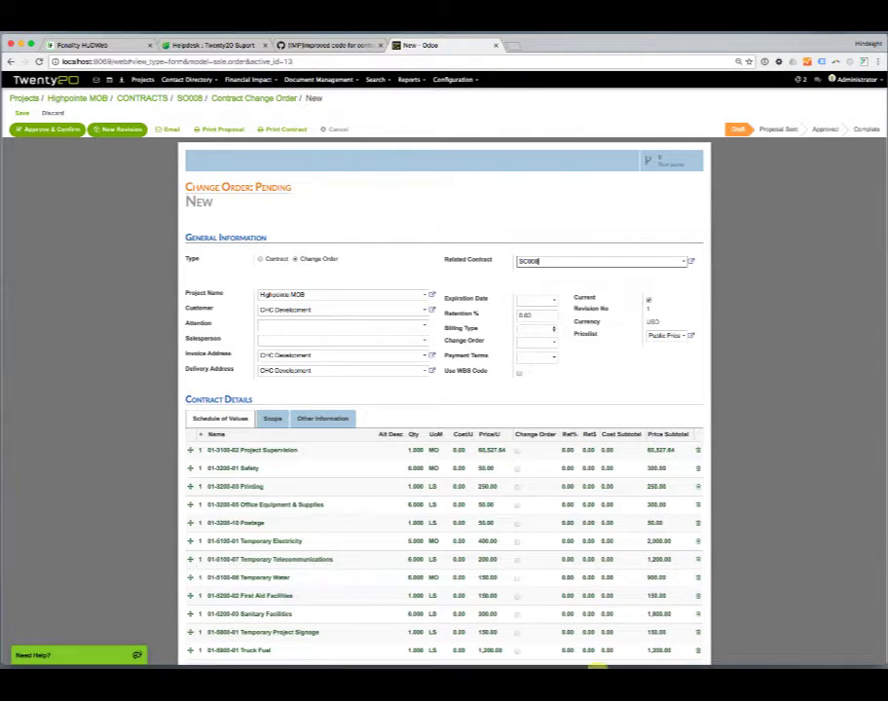
scroll(639, 394, down, 5)
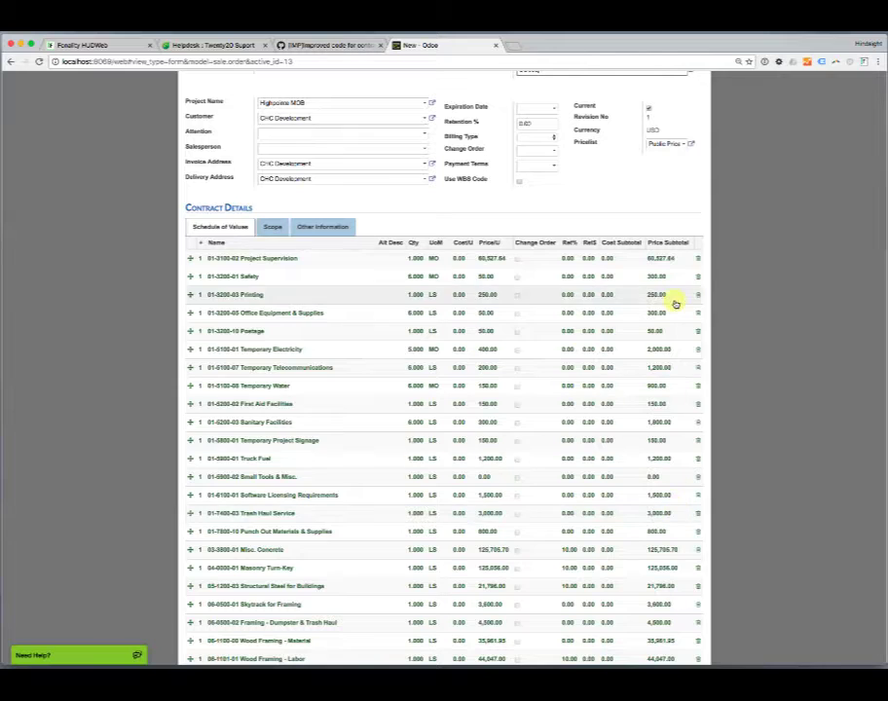
click(488, 261)
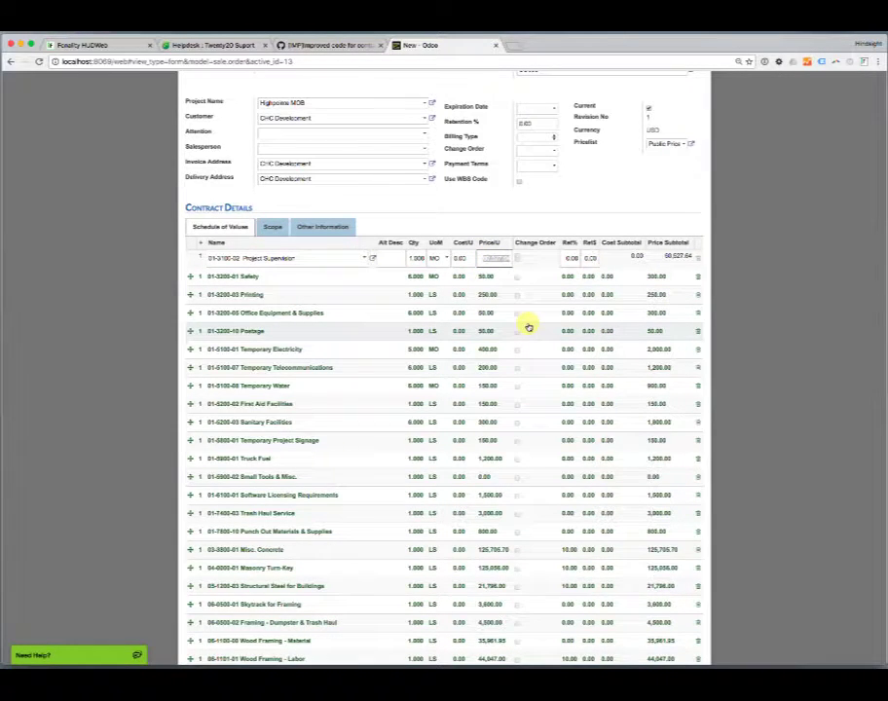
text(8)
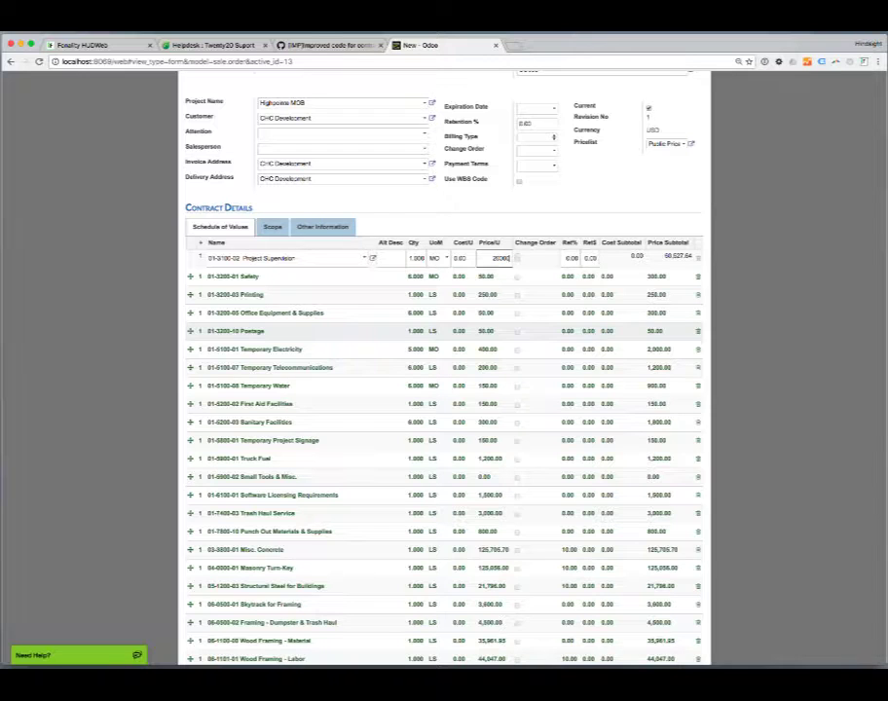
key(Tab)
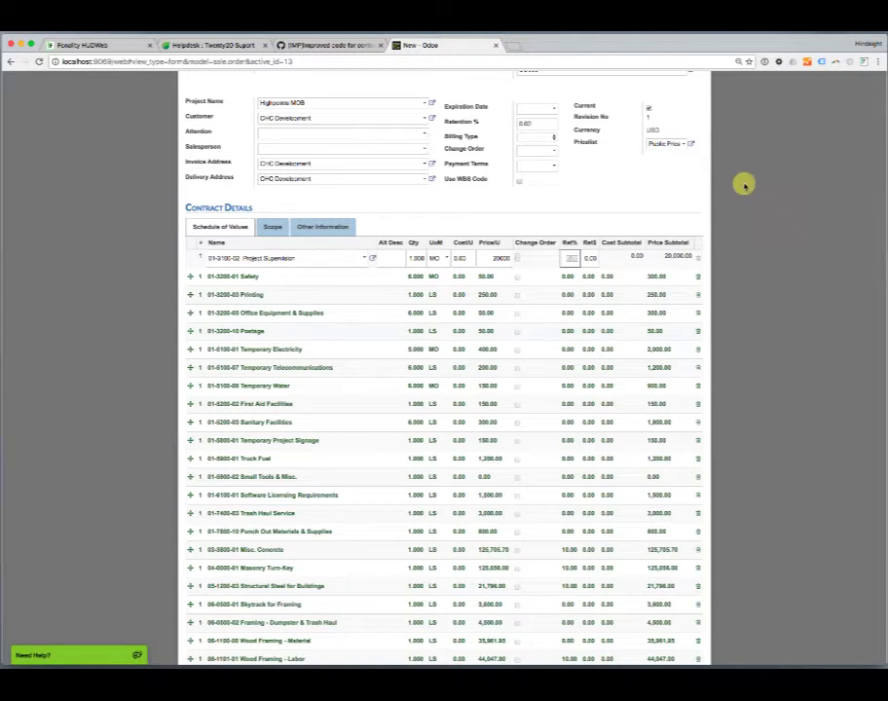
click(676, 216)
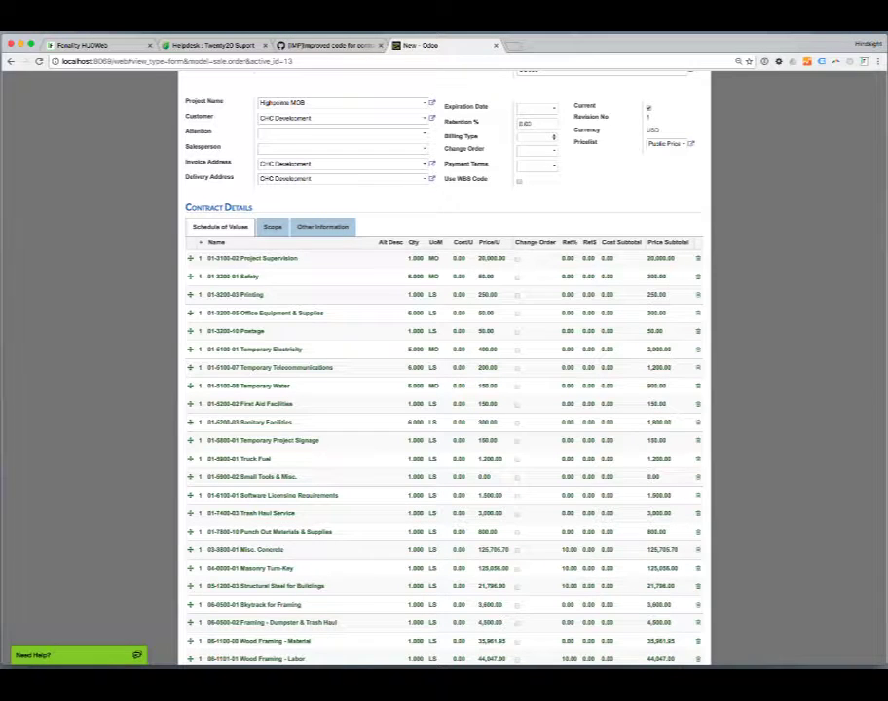
click(857, 32)
click(870, 40)
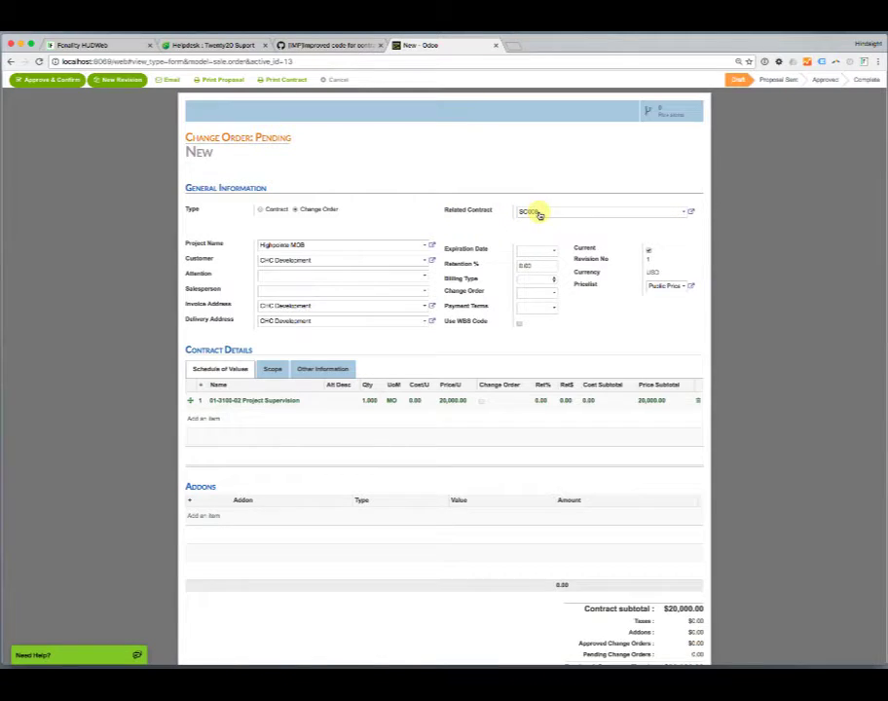
Step: Save the new change order containing the Project Supervision line
scroll(538, 214, down, 1)
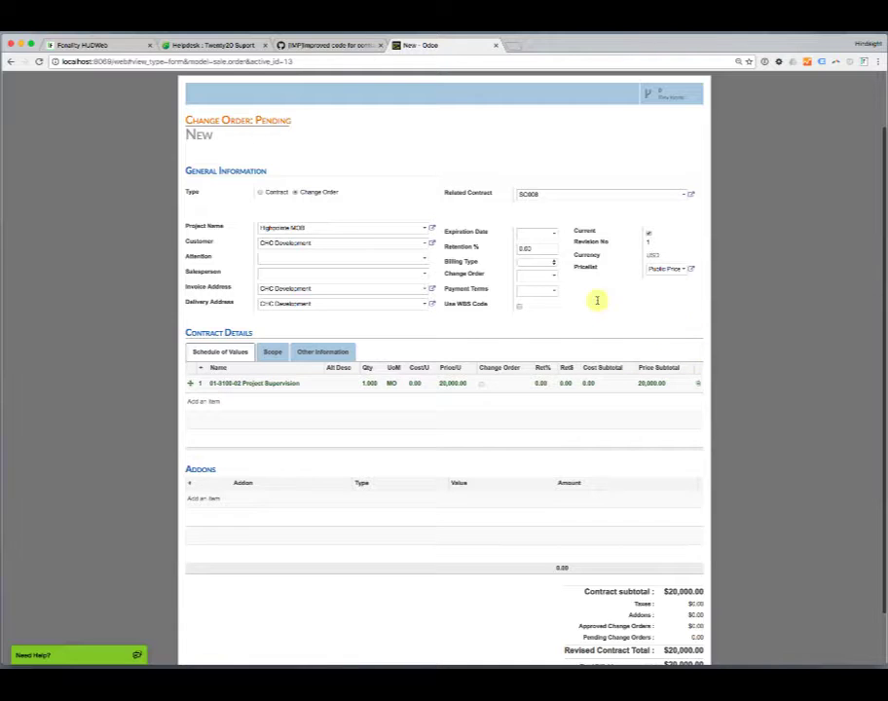
scroll(496, 147, up, 3)
click(20, 114)
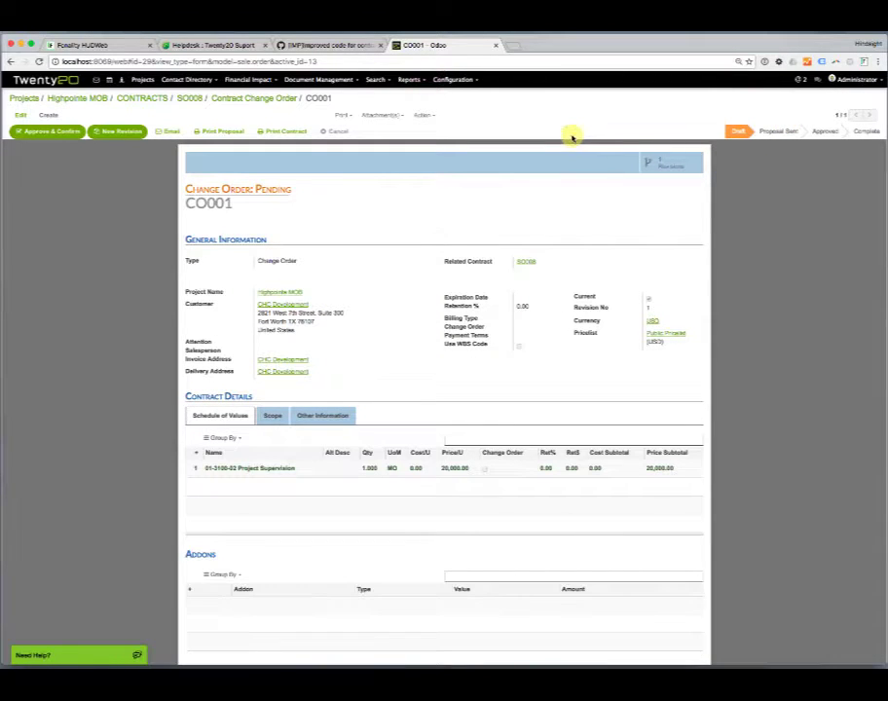
Step: Review the totals of the saved change order, plus the contract subtotal, pending change orders and revised total on its related contract
scroll(620, 550, down, 1)
scroll(621, 551, down, 5)
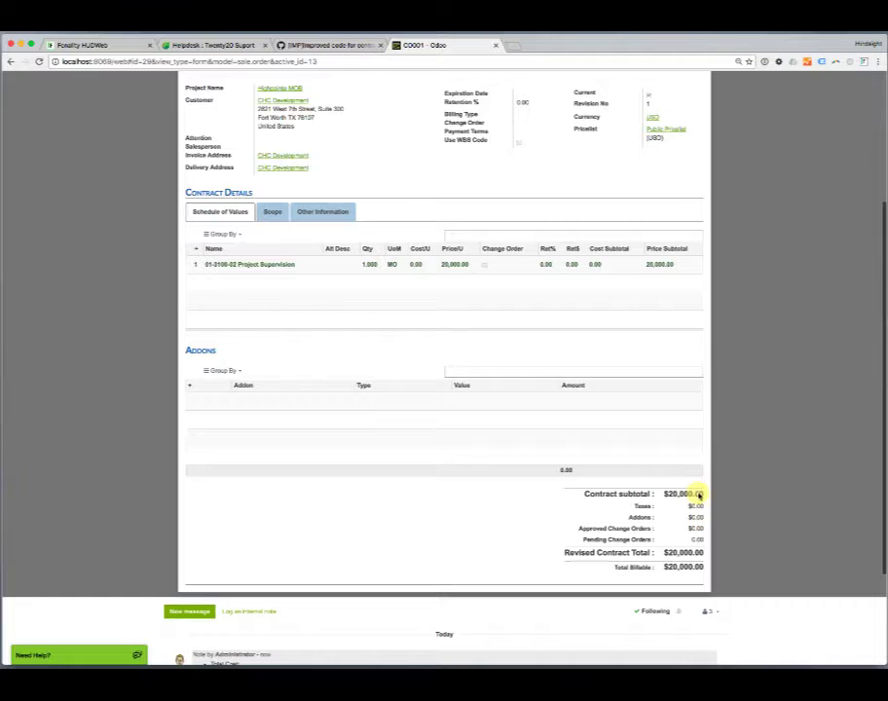
scroll(608, 219, up, 5)
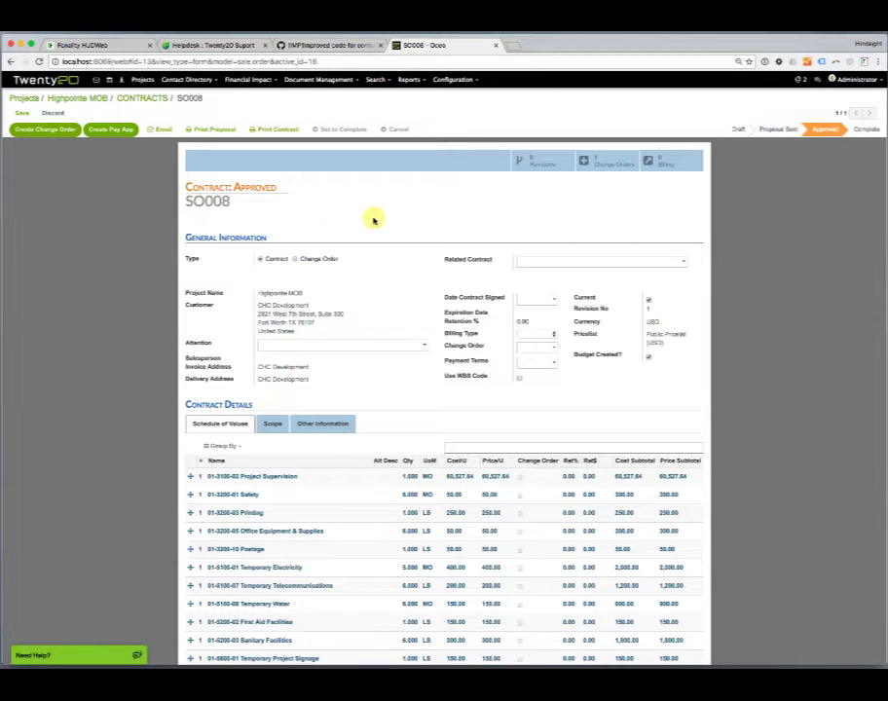
scroll(504, 247, down, 2)
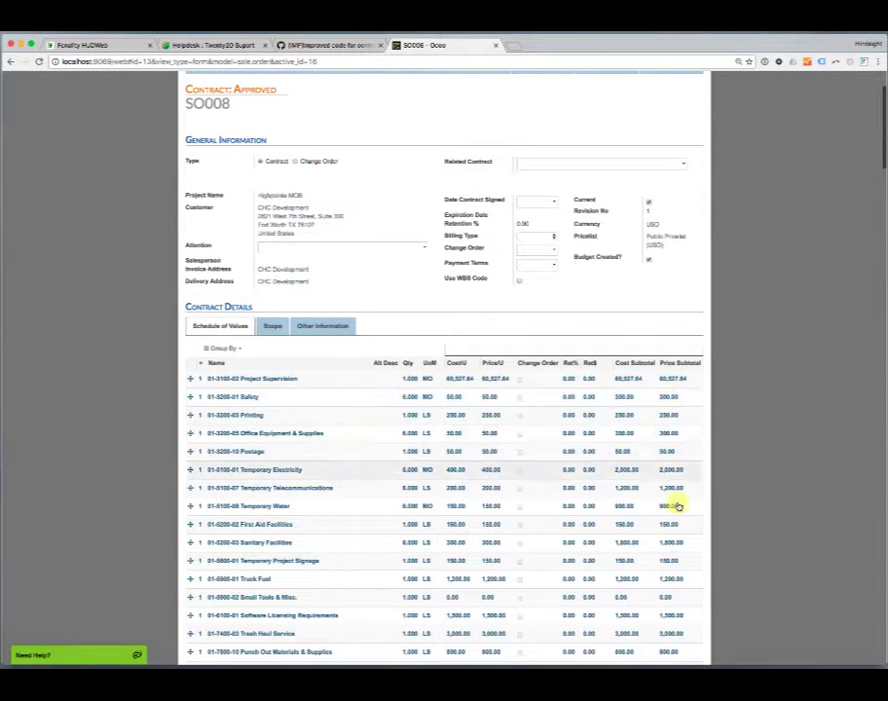
scroll(670, 403, down, 5)
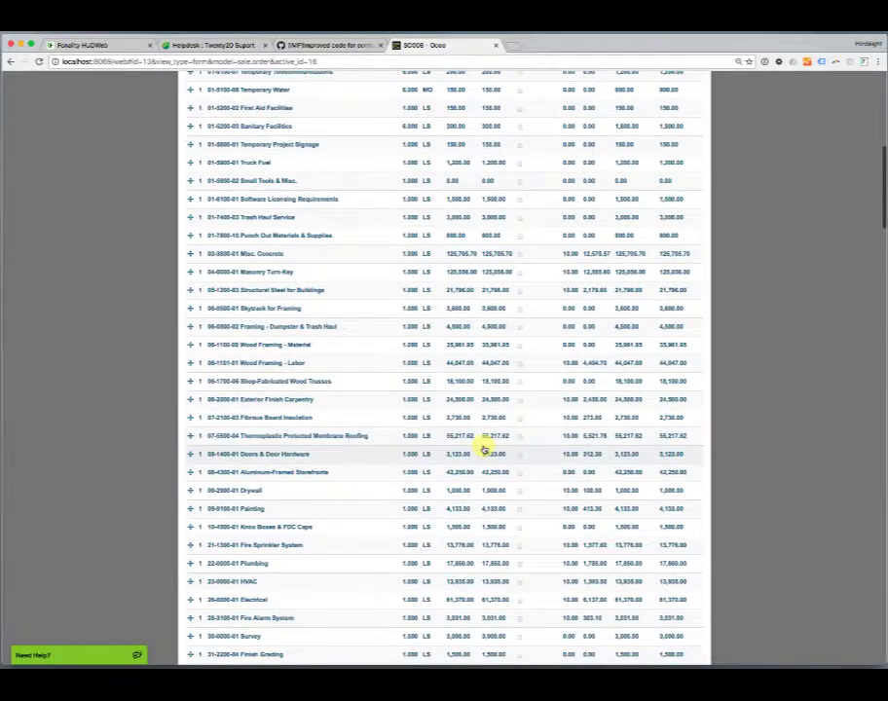
scroll(511, 440, down, 3)
scroll(511, 440, down, 5)
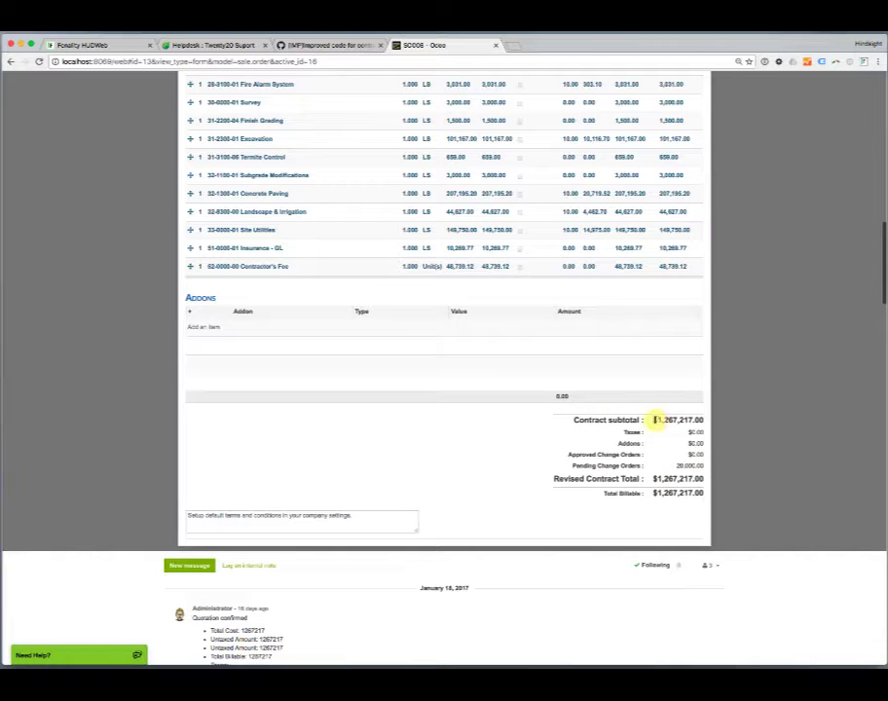
drag(654, 419, 693, 419)
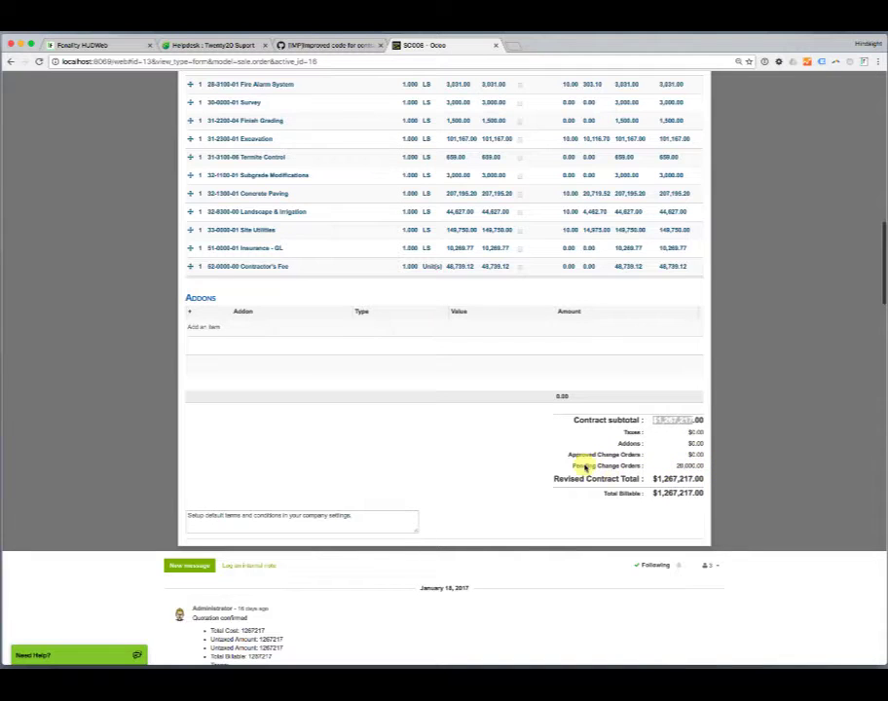
scroll(523, 270, up, 15)
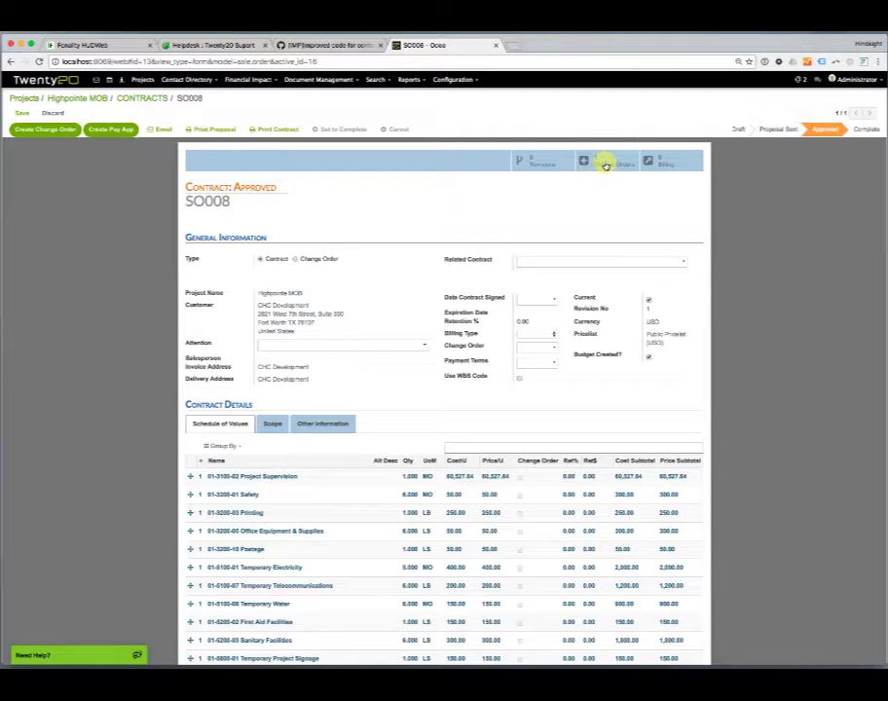
Step: List the contract's change orders and expand the Draft, Highpointe MOB and Change Order groups
click(606, 164)
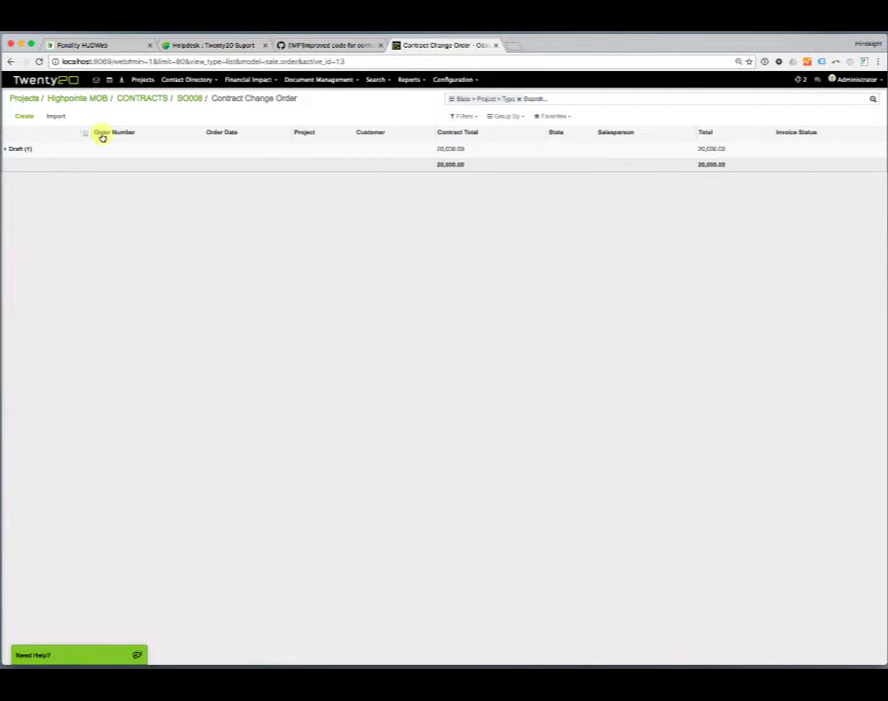
click(24, 151)
click(42, 167)
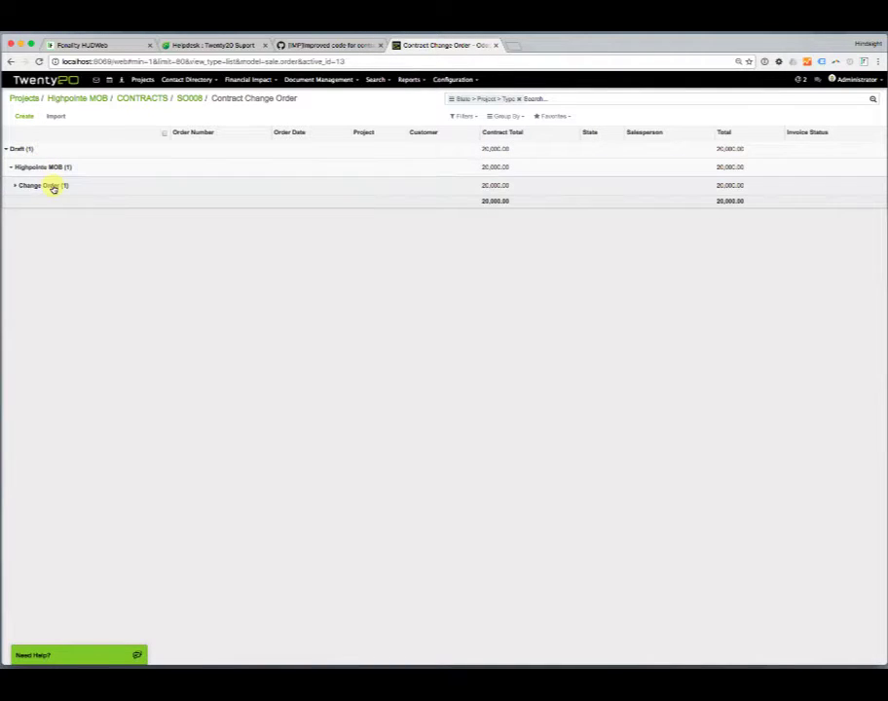
click(53, 186)
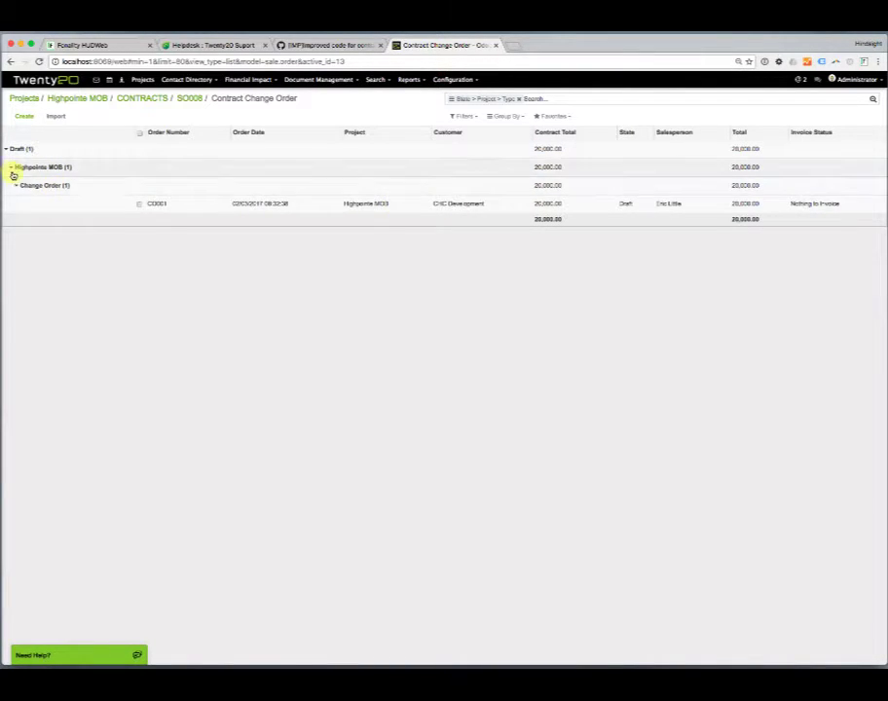
Step: Open the draft Highpointe MOB change order from the list and approve and confirm it
click(395, 206)
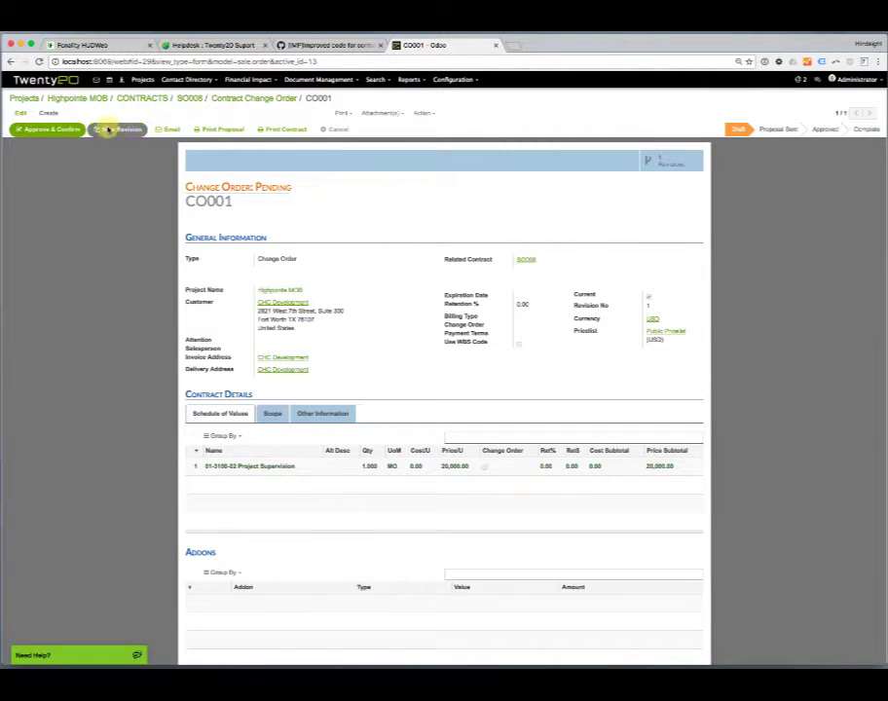
click(43, 130)
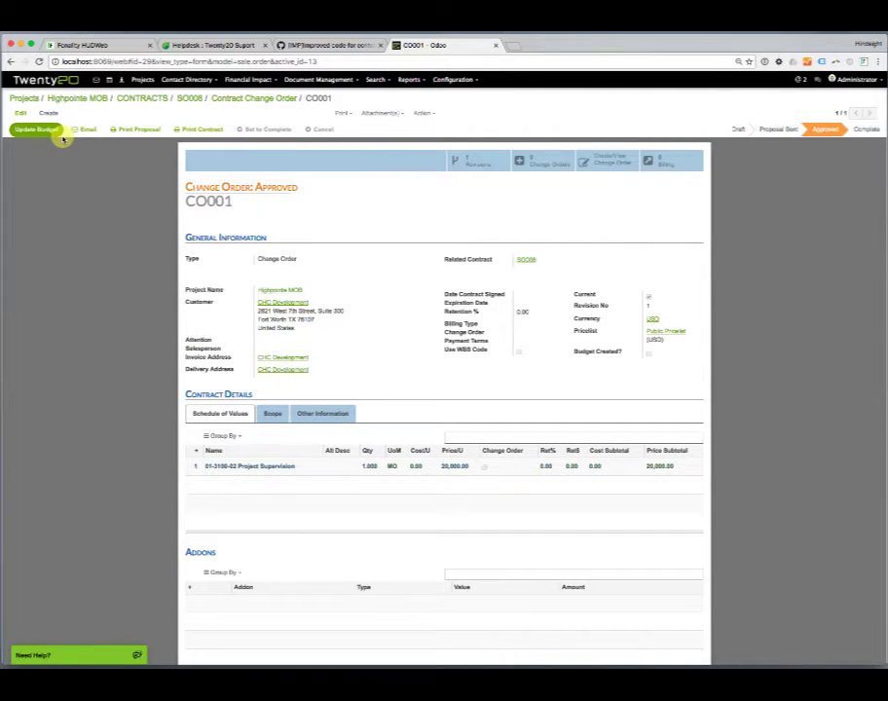
Step: Return to the parent contract and examine its schedule of values, approved and pending change orders, revised contract total and total billable
click(191, 100)
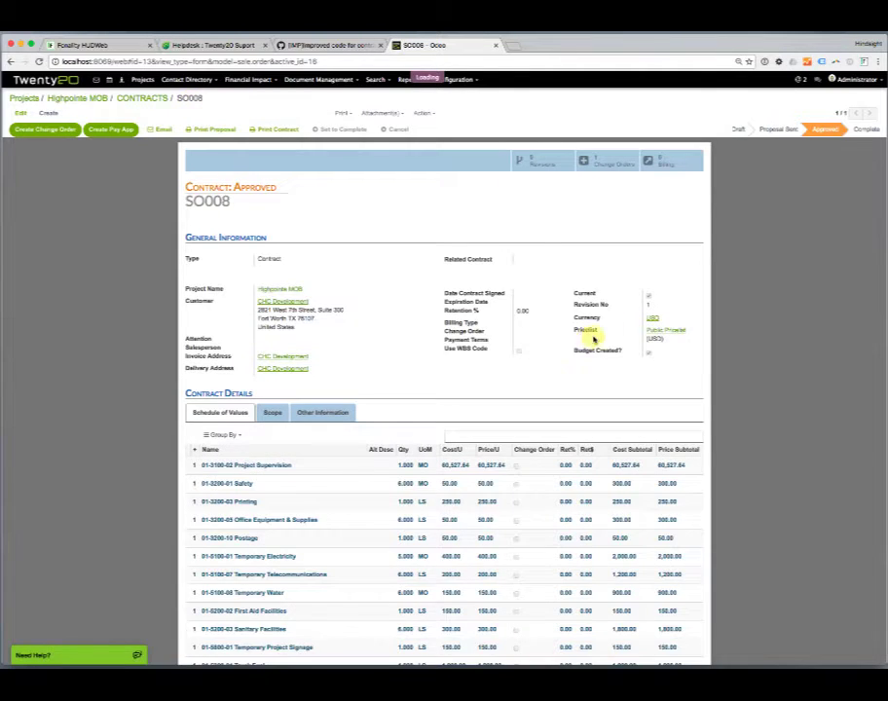
scroll(641, 303, down, 2)
scroll(641, 303, down, 1)
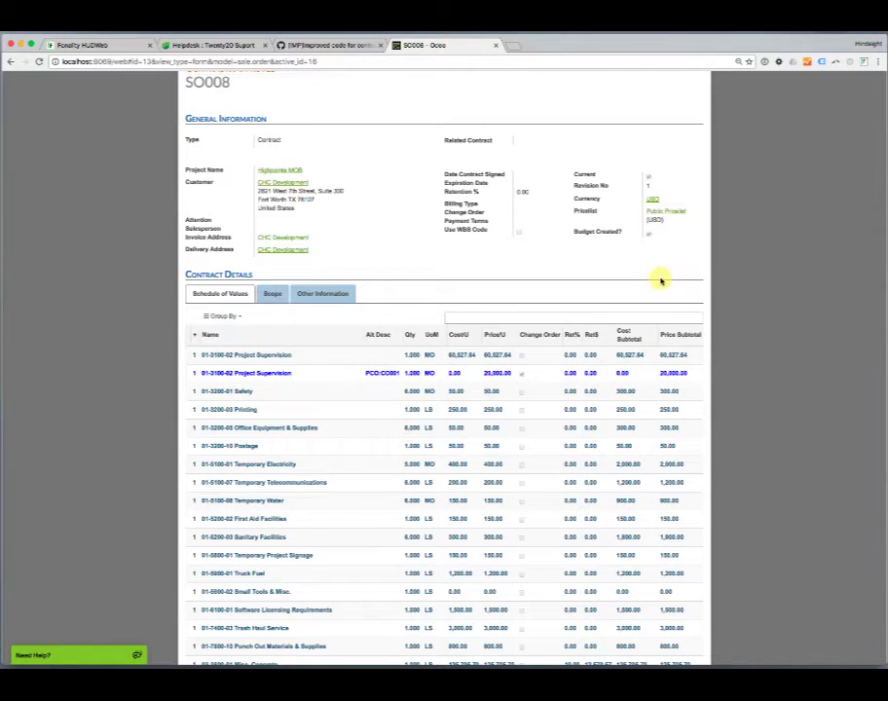
scroll(660, 280, down, 1)
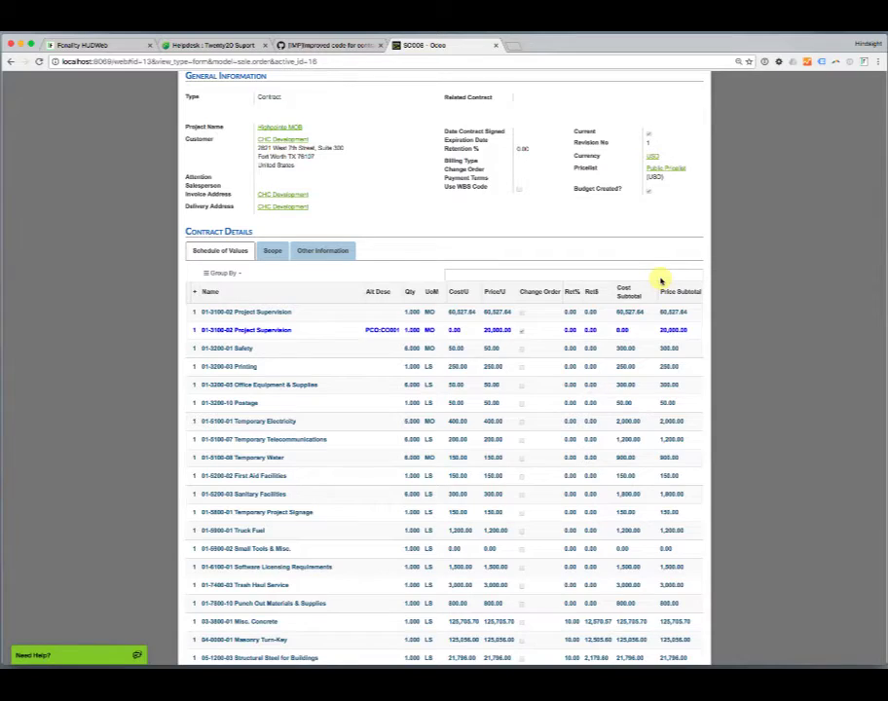
scroll(660, 280, down, 15)
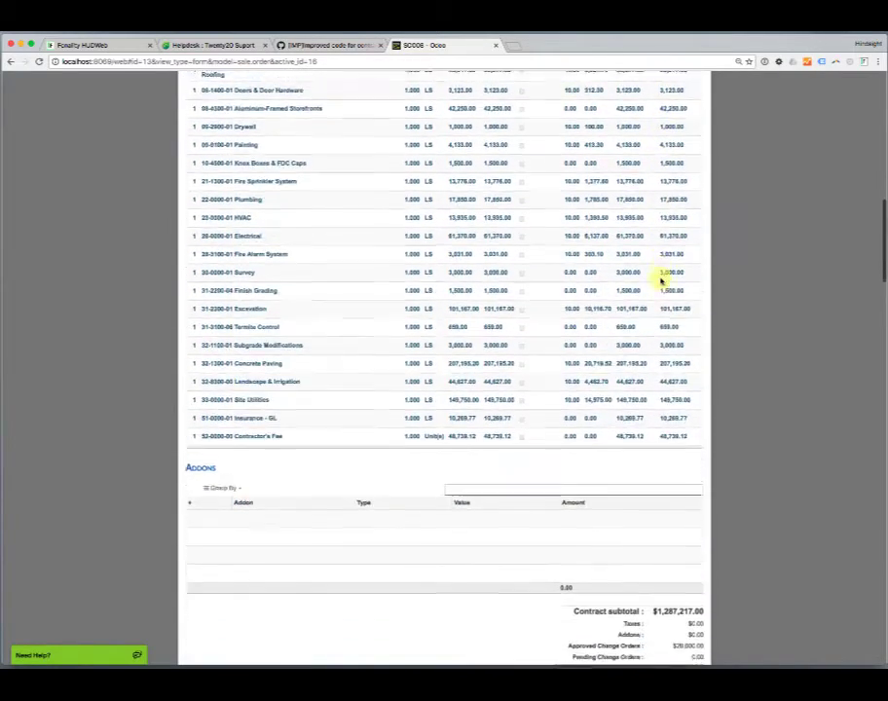
scroll(661, 280, down, 3)
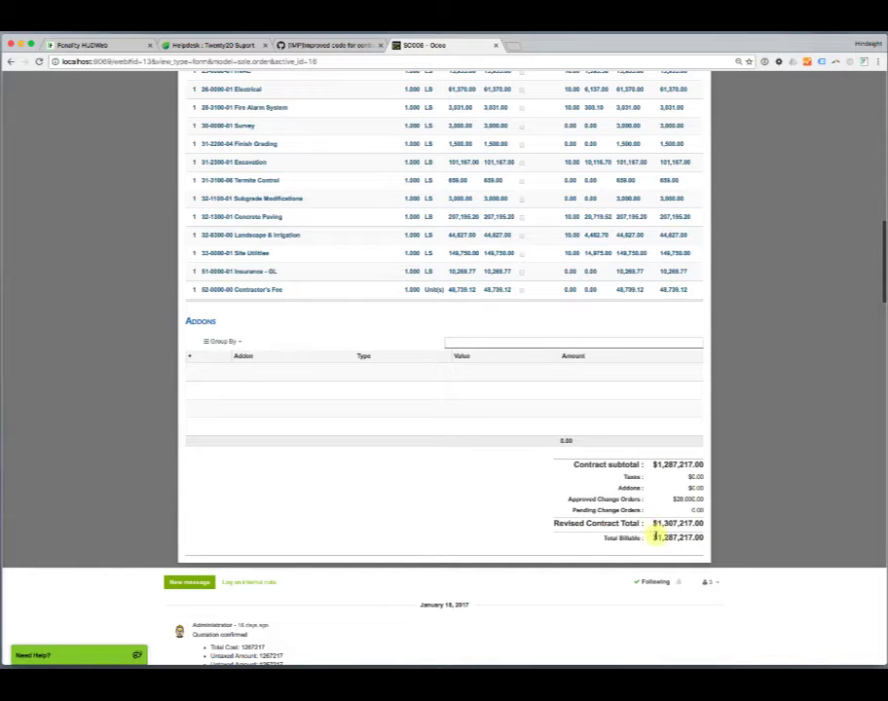
drag(653, 524, 699, 525)
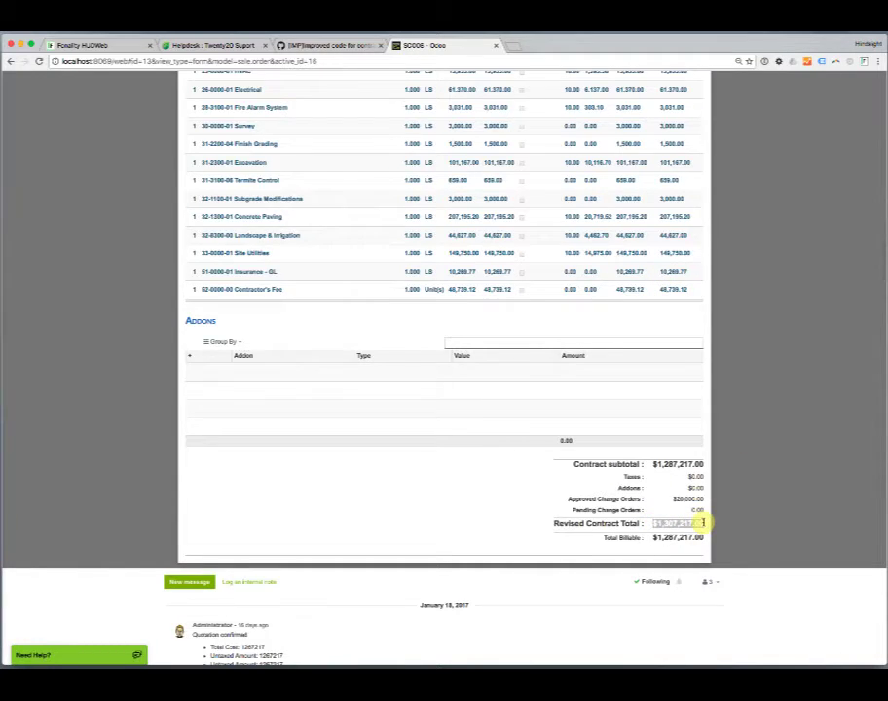
double_click(676, 499)
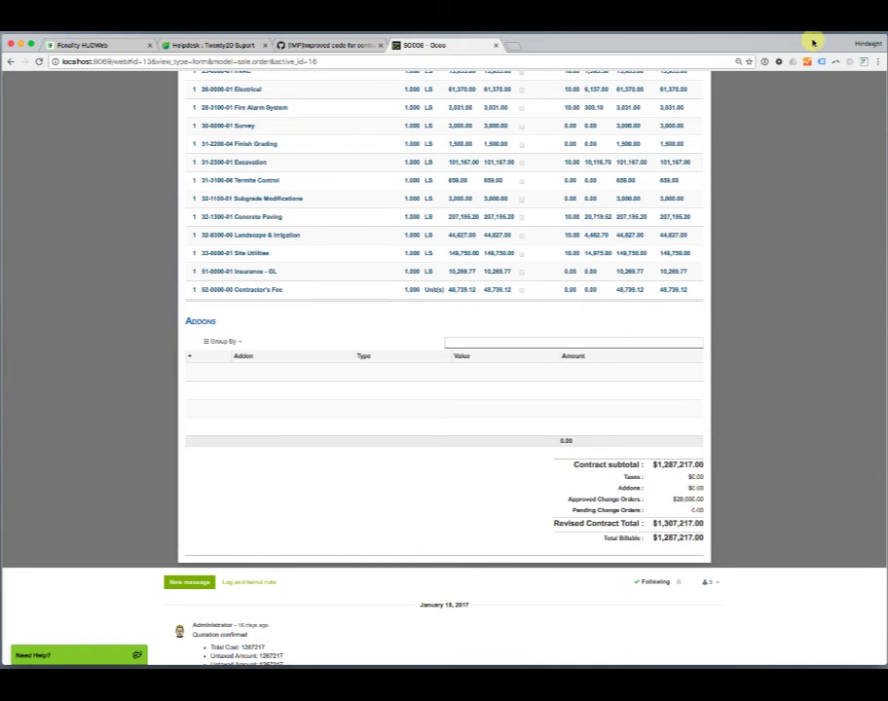
click(869, 34)
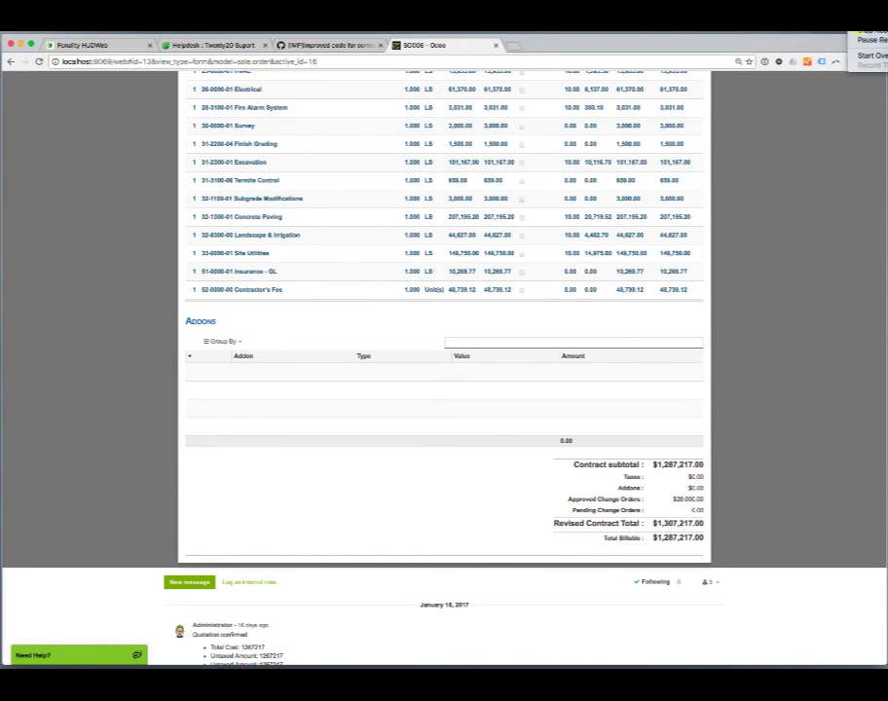